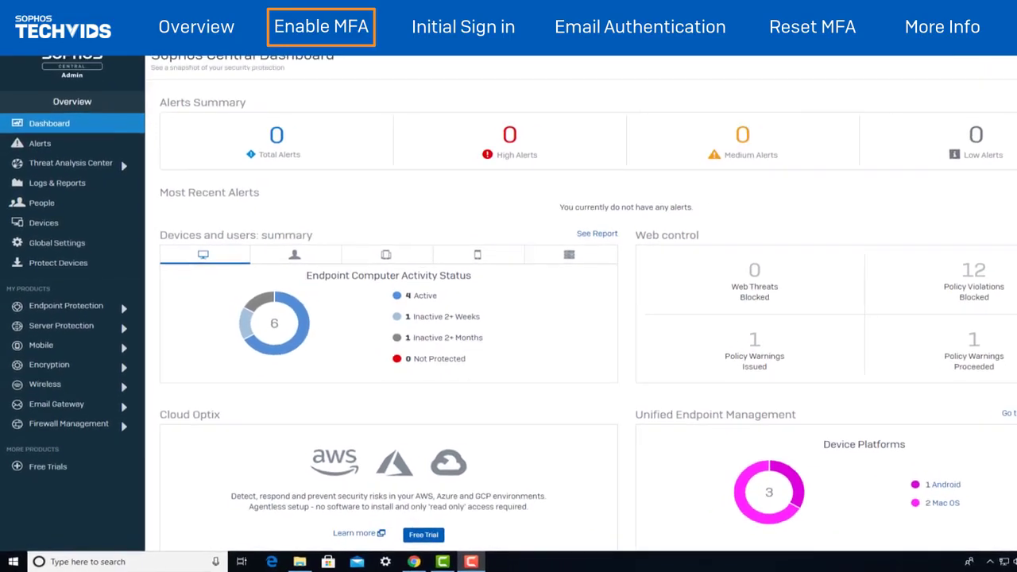
In Global Settings > Multi-factor Authentication, require MFA only for selected admins
click(59, 242)
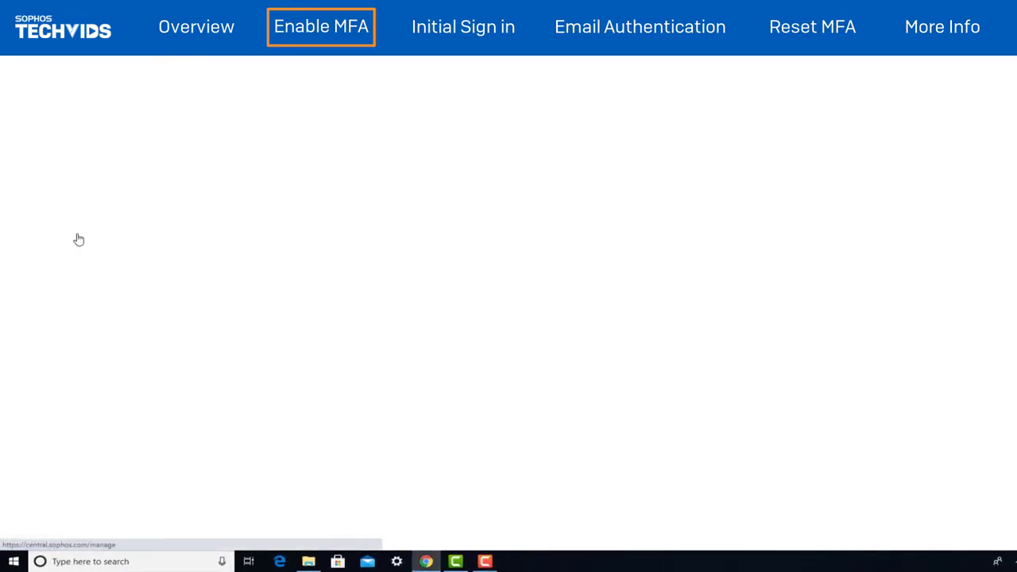
scroll(233, 442, down, 3)
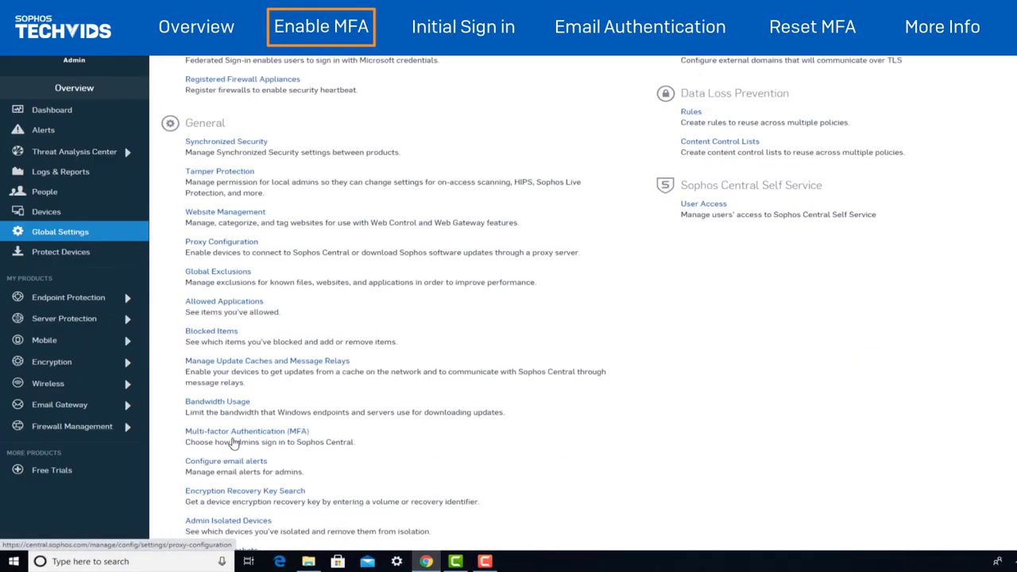
click(259, 427)
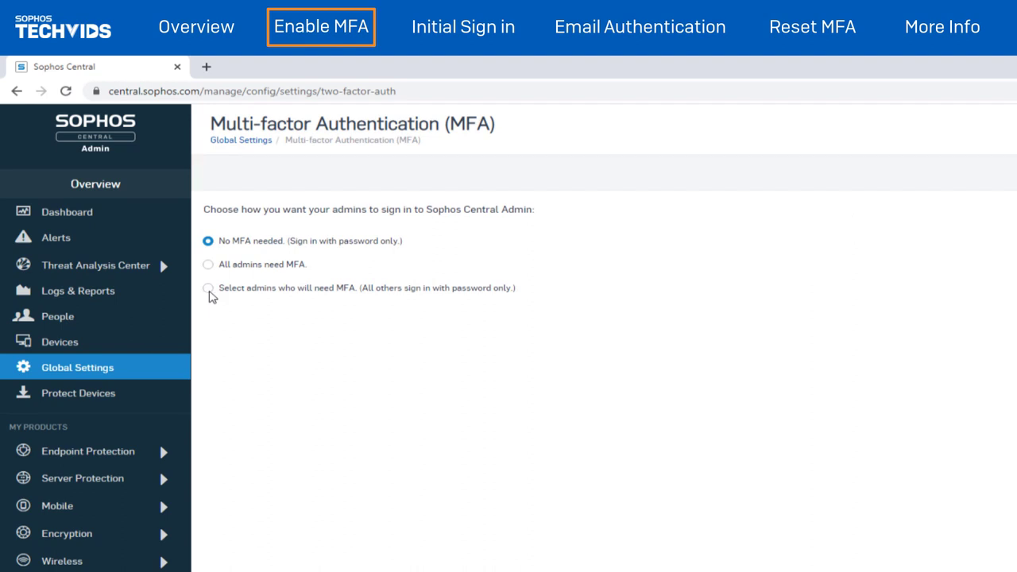
click(209, 291)
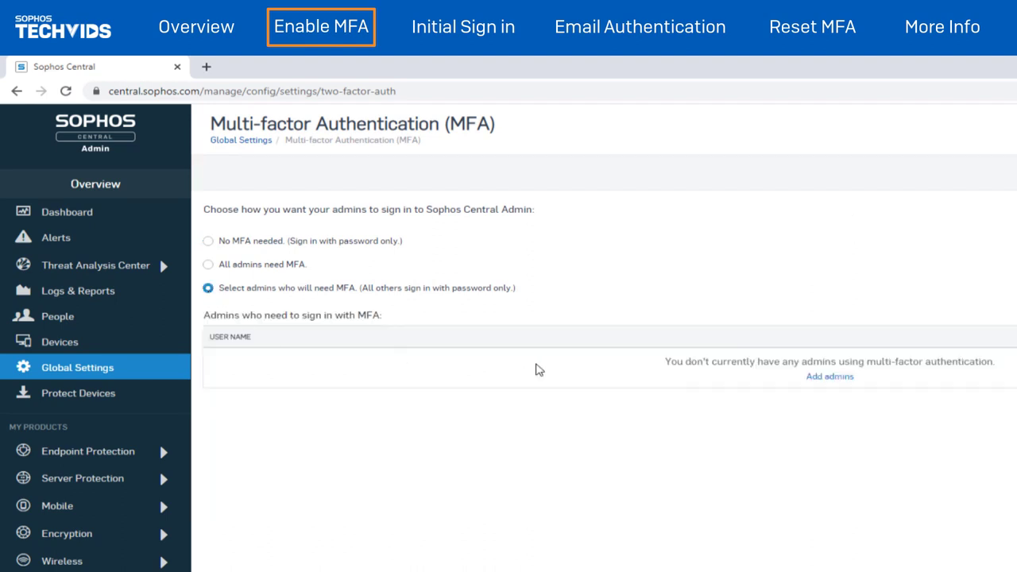
Assign the first admin account to the MFA list and save the settings
click(719, 342)
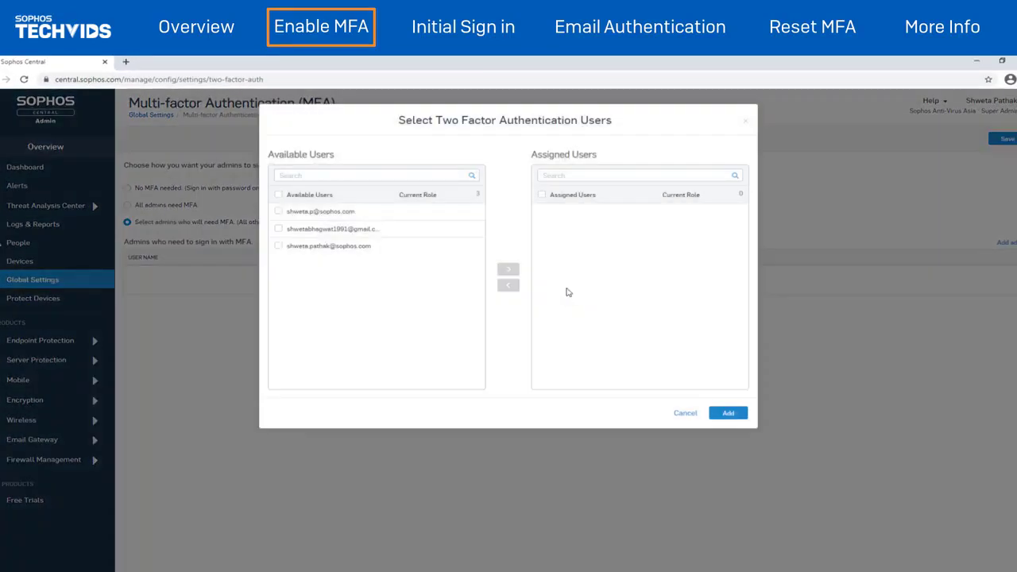
click(278, 211)
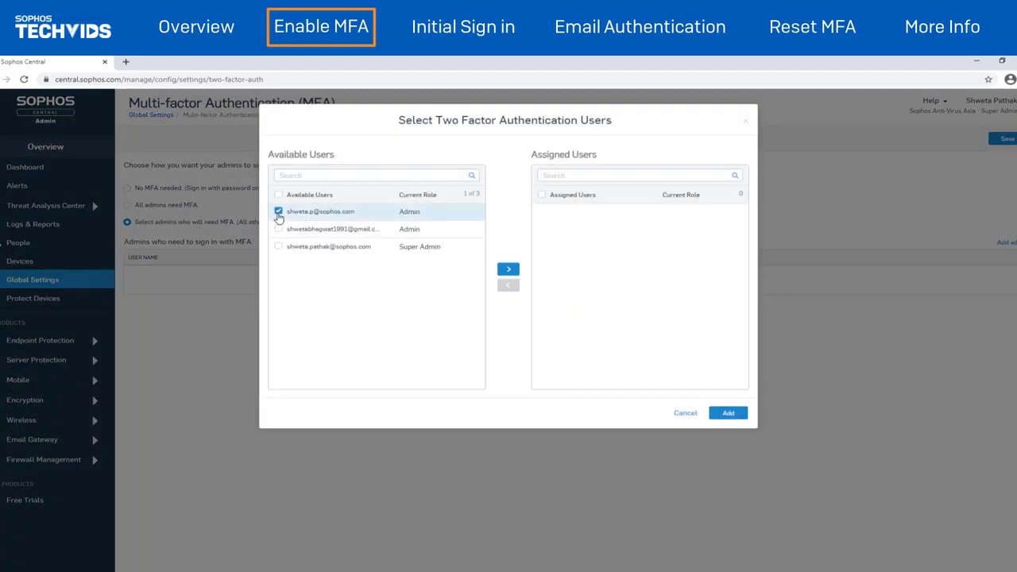
click(508, 269)
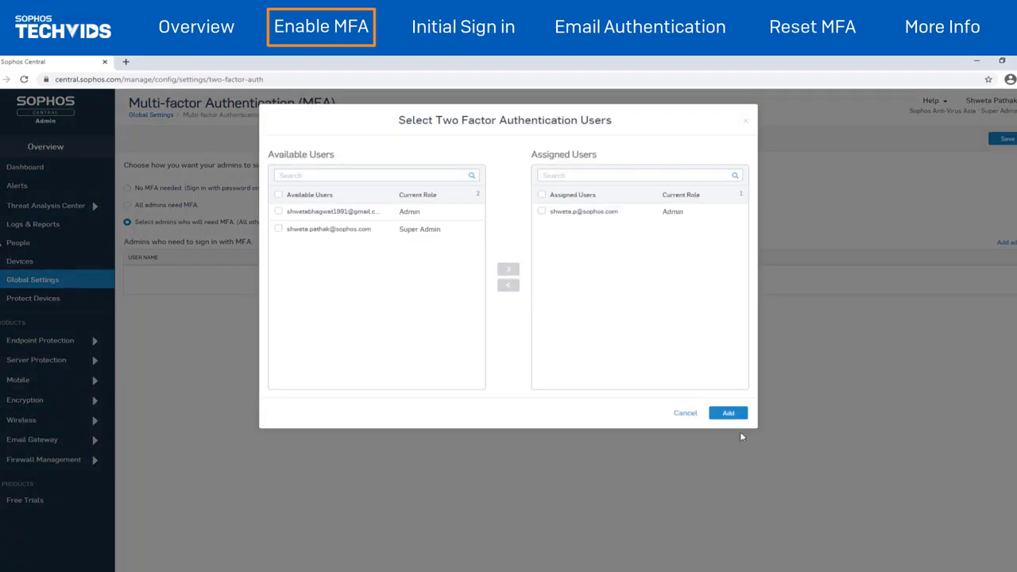
click(738, 416)
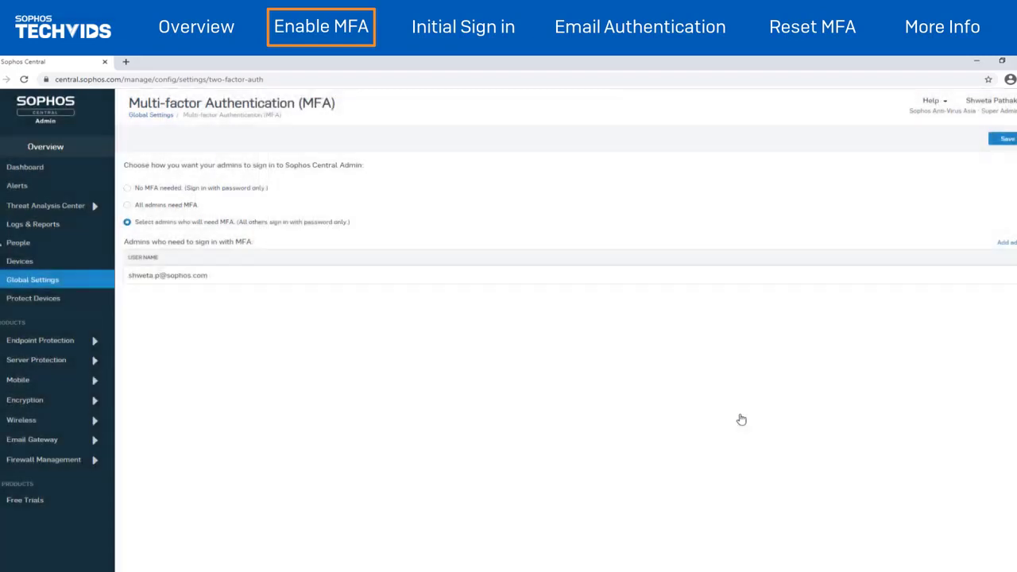
click(1005, 139)
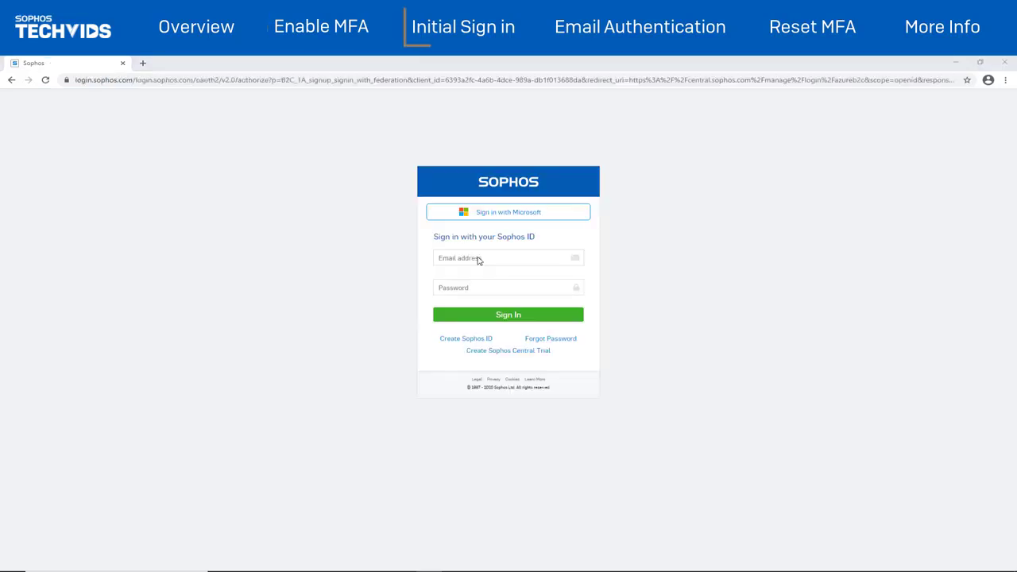
Sign in with the admin's email address and password
click(477, 258)
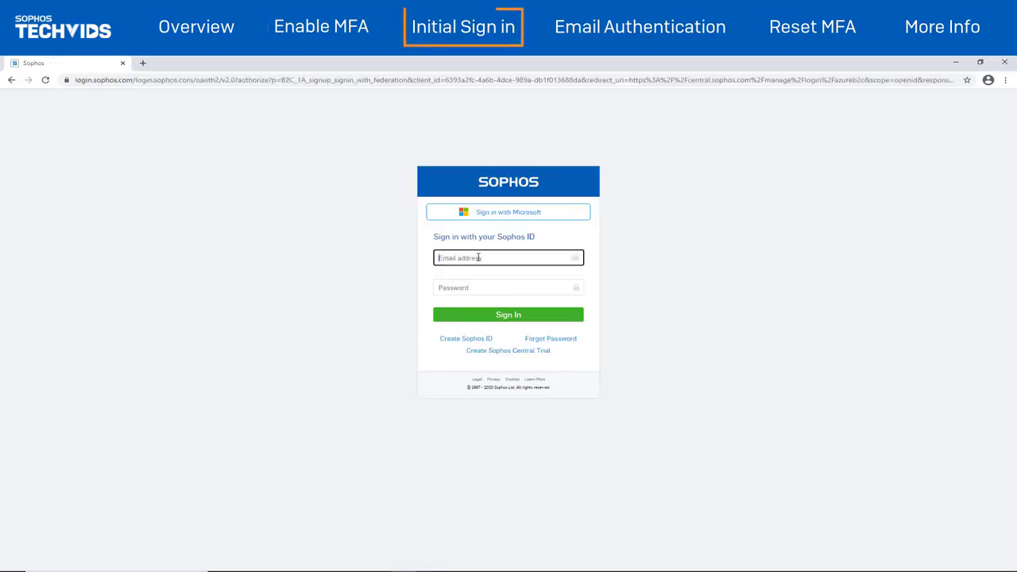
key(Tab)
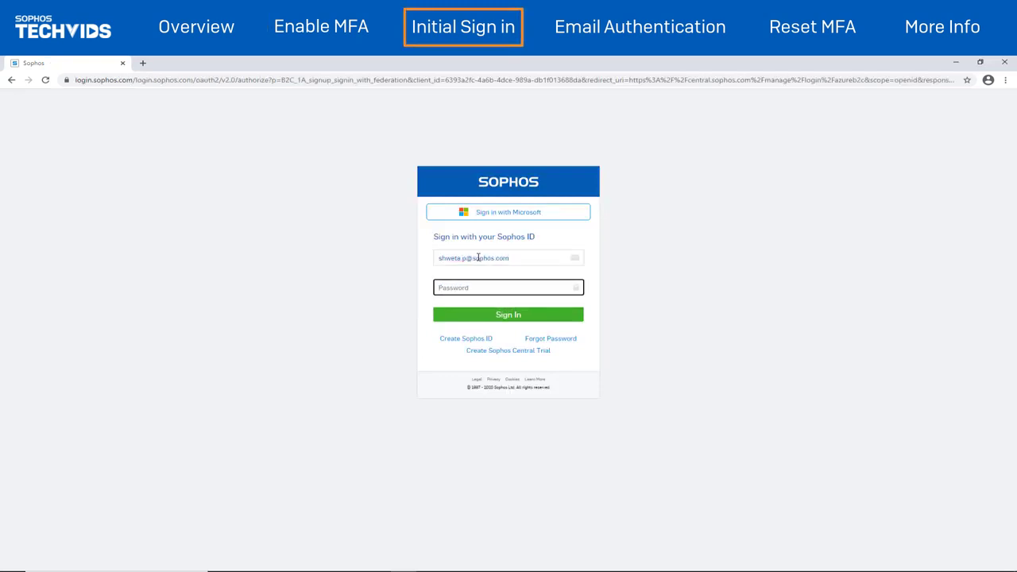
text(••••••••••••)
click(493, 316)
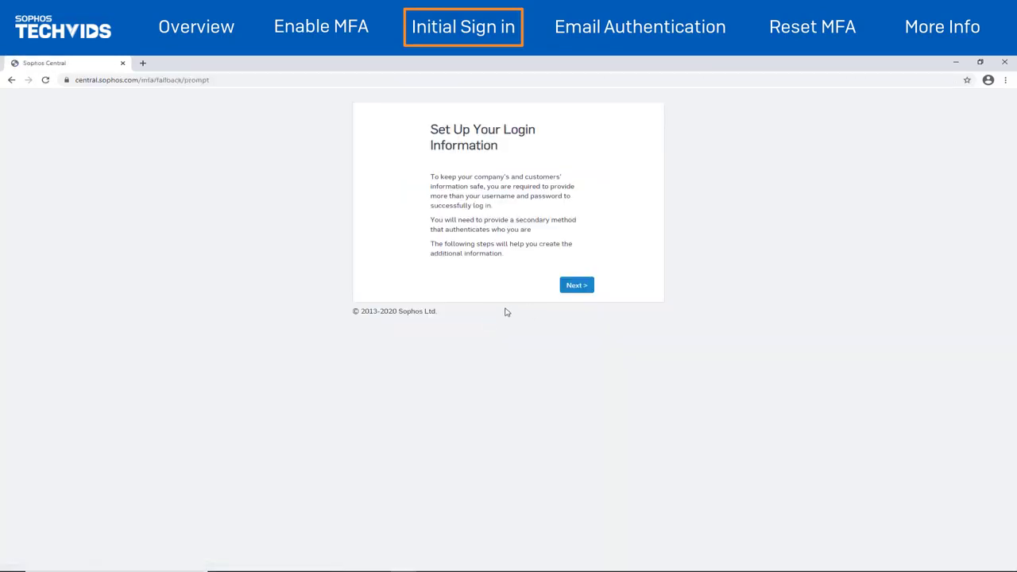
Enter the emailed security code and create a 4-digit email PIN
click(585, 288)
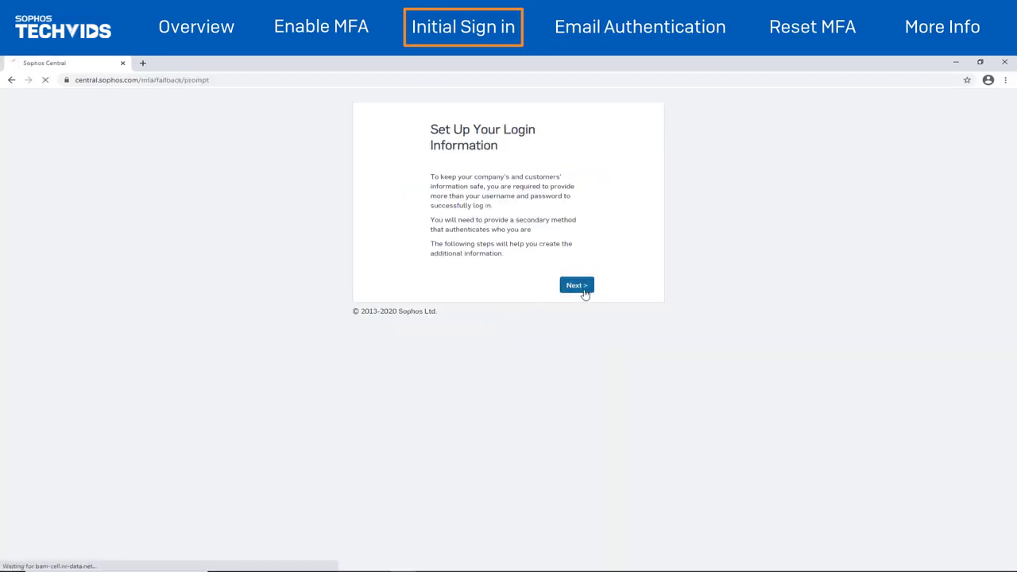
click(534, 191)
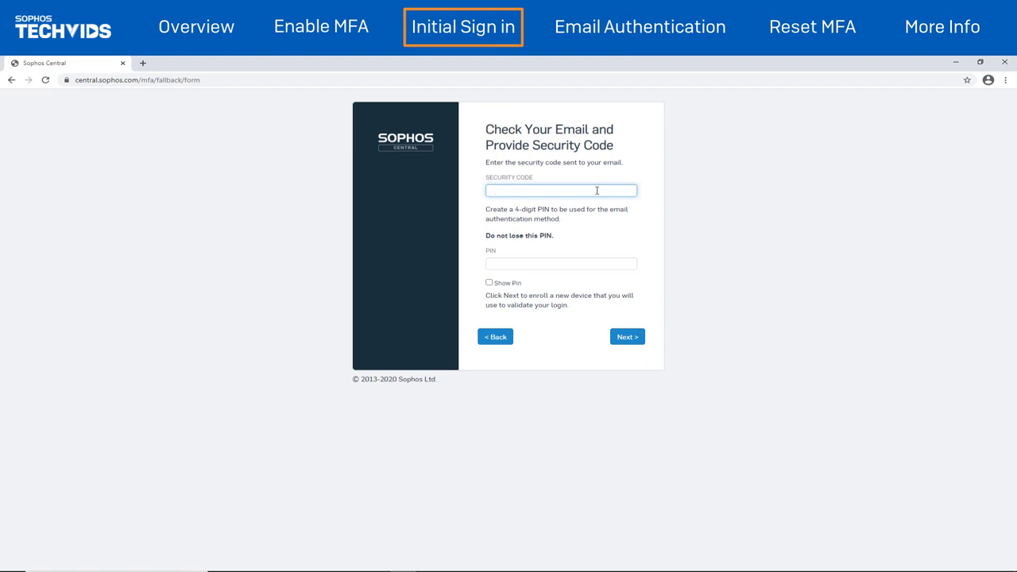
click(503, 264)
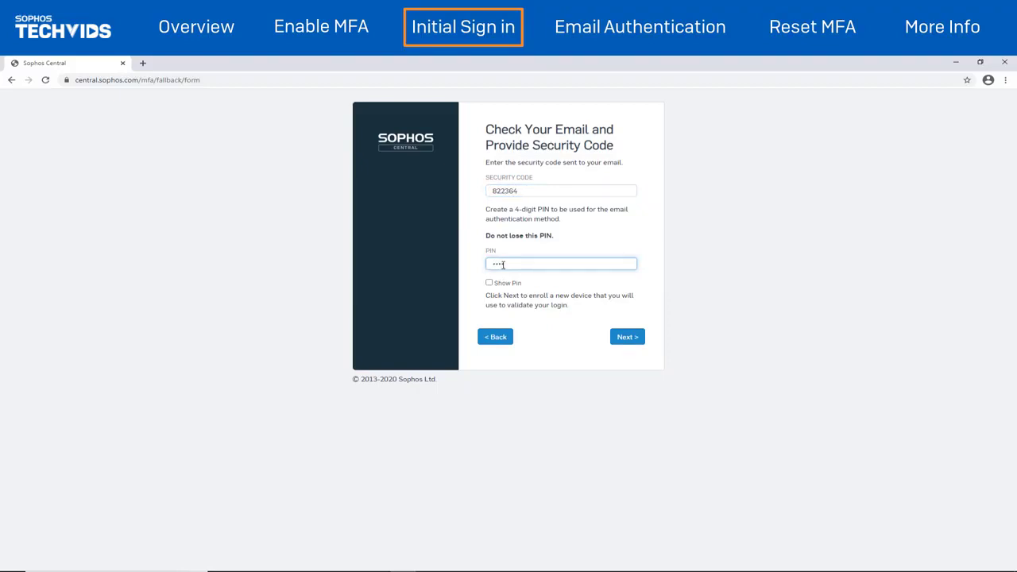
click(627, 340)
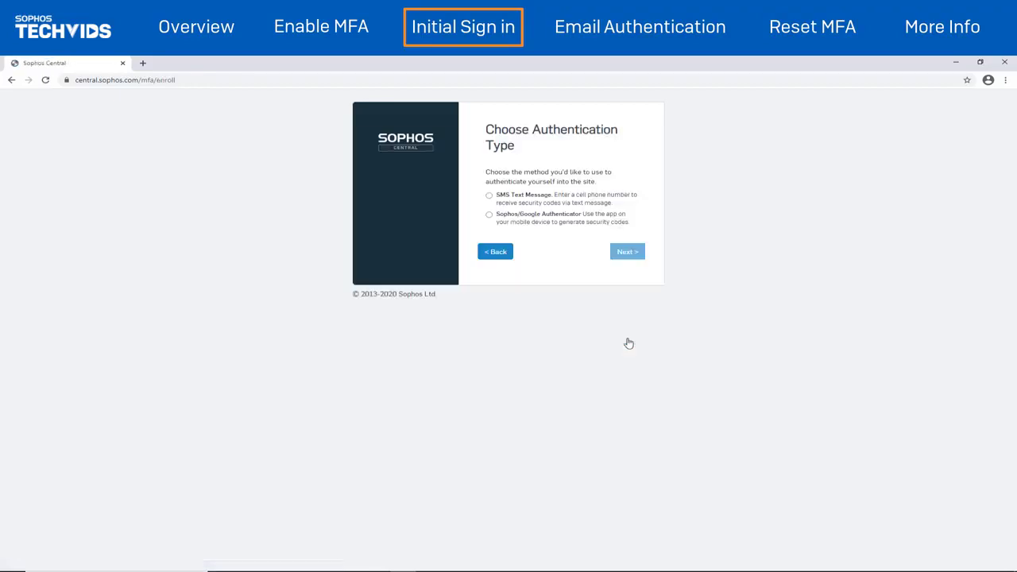
Enroll Sophos/Google Authenticator by scanning the QR code and entering the app's security code
click(488, 216)
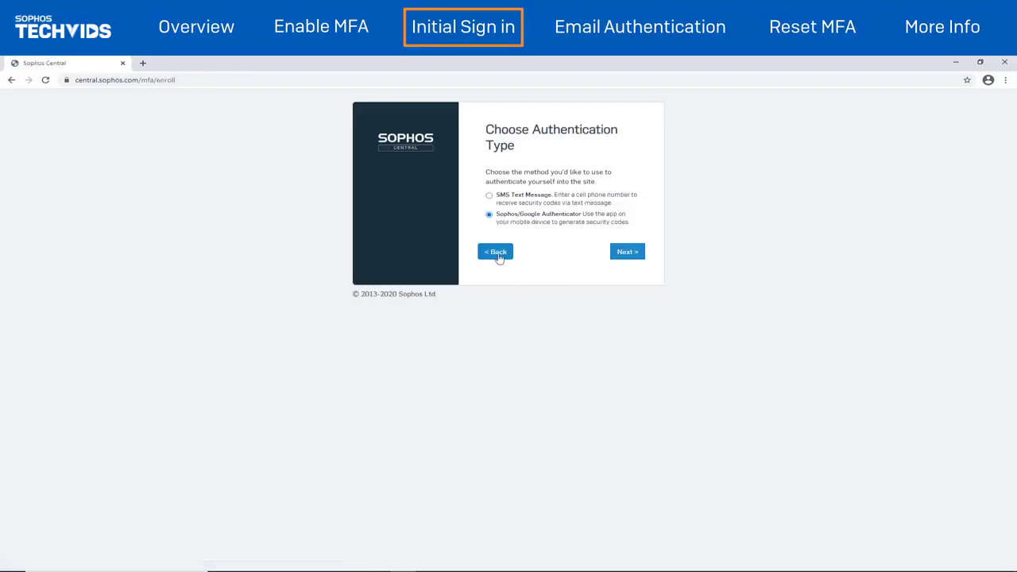
click(636, 257)
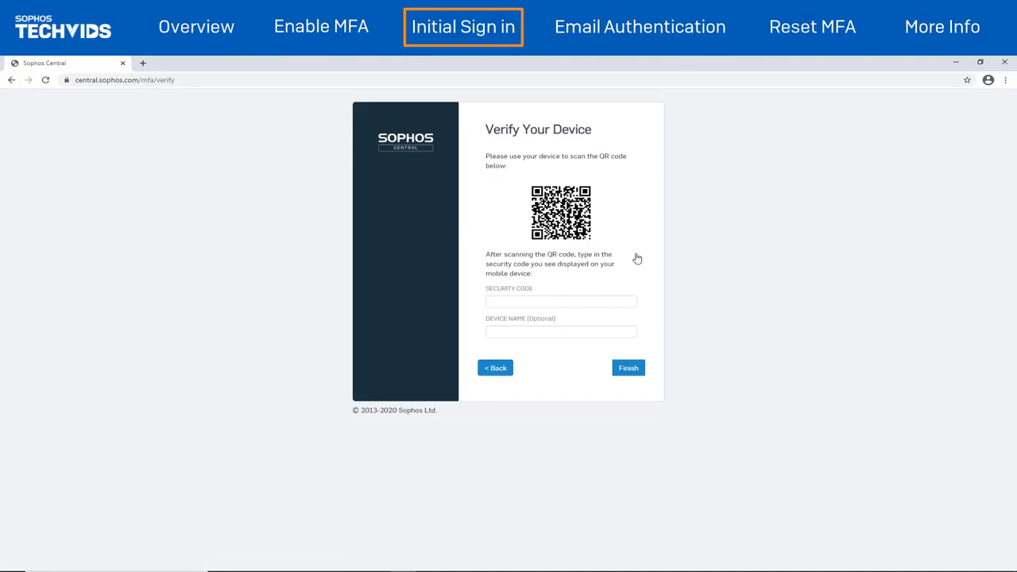
click(528, 302)
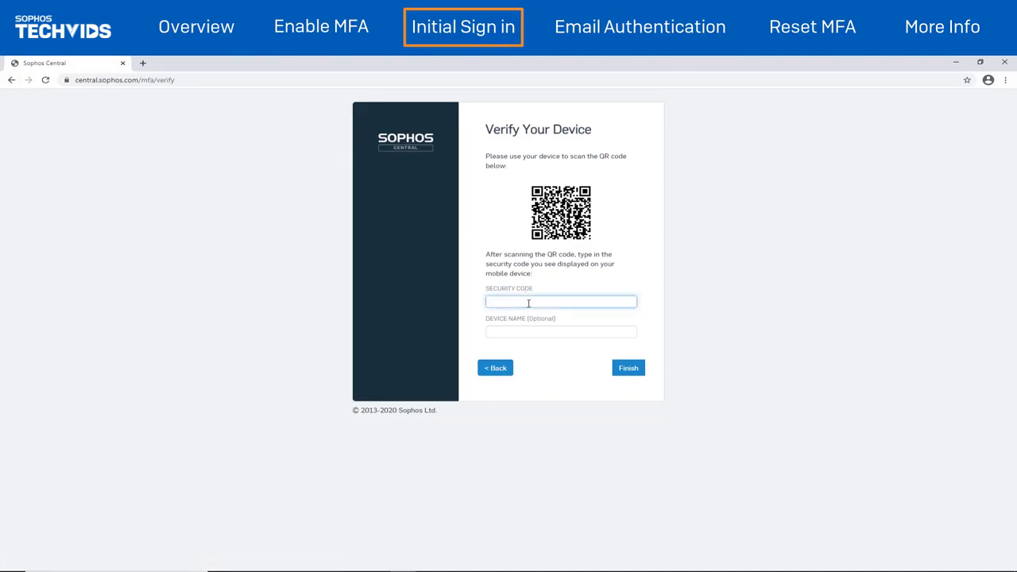
click(632, 373)
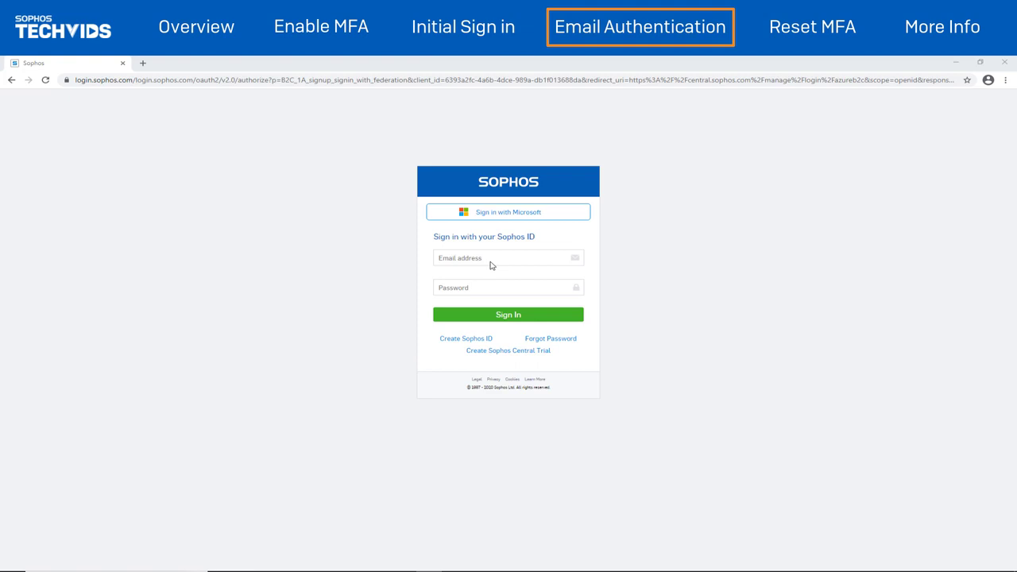
Sign in again with the admin's email address and password
click(490, 261)
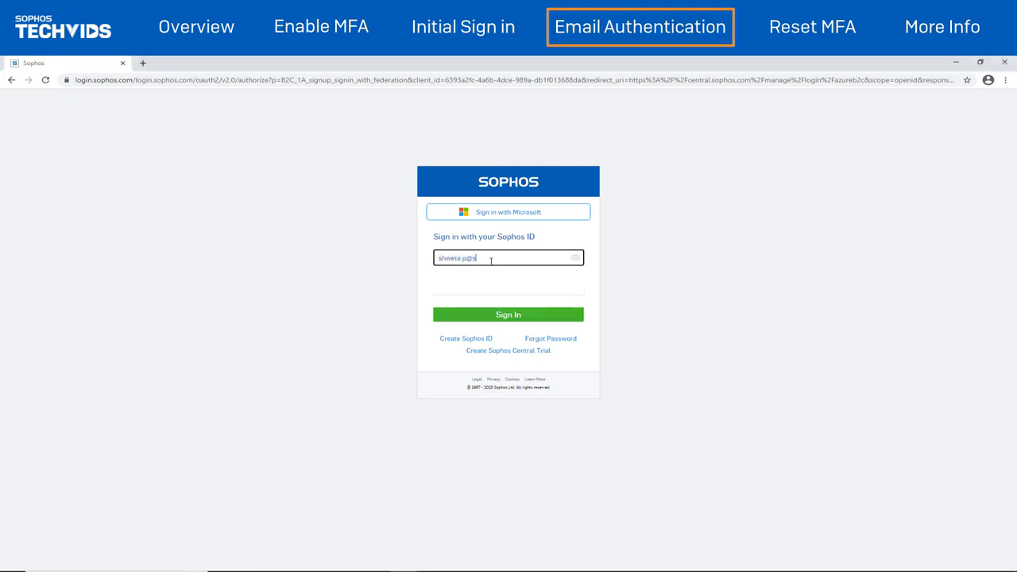
key(Tab)
text(••••••••)
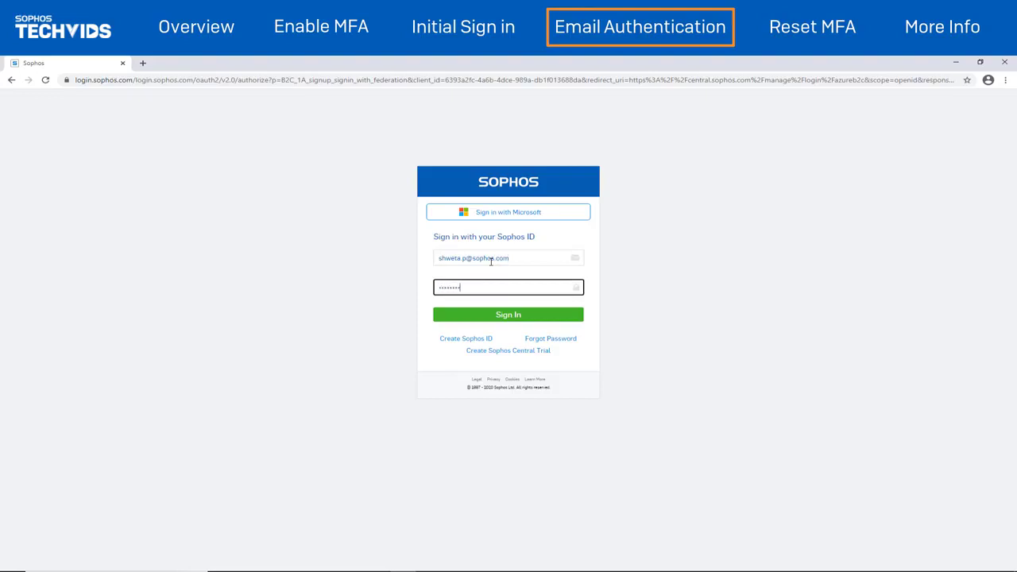
text(••••)
click(498, 319)
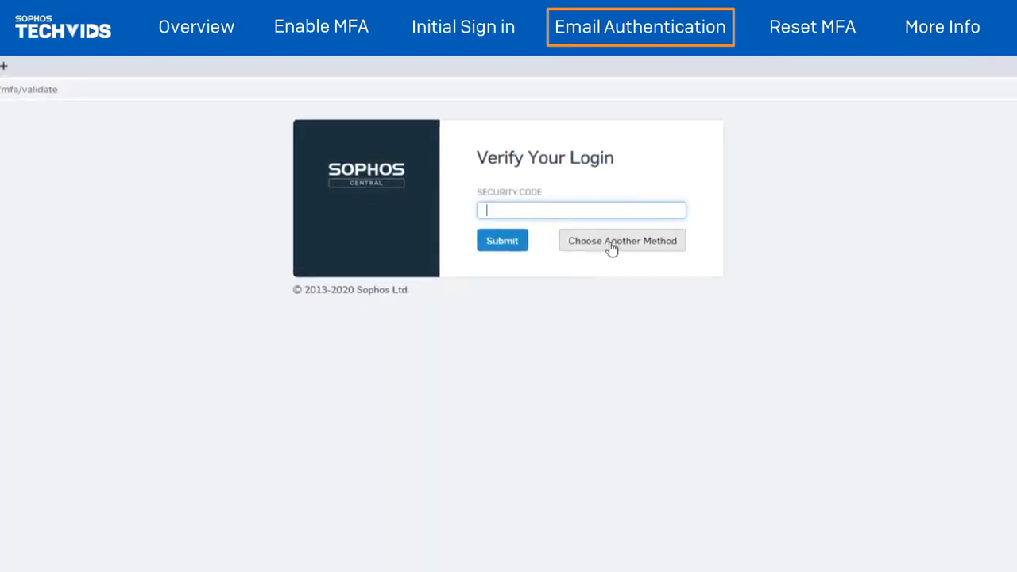
Verify the login by Email instead, submitting the emailed security code and PIN
click(632, 247)
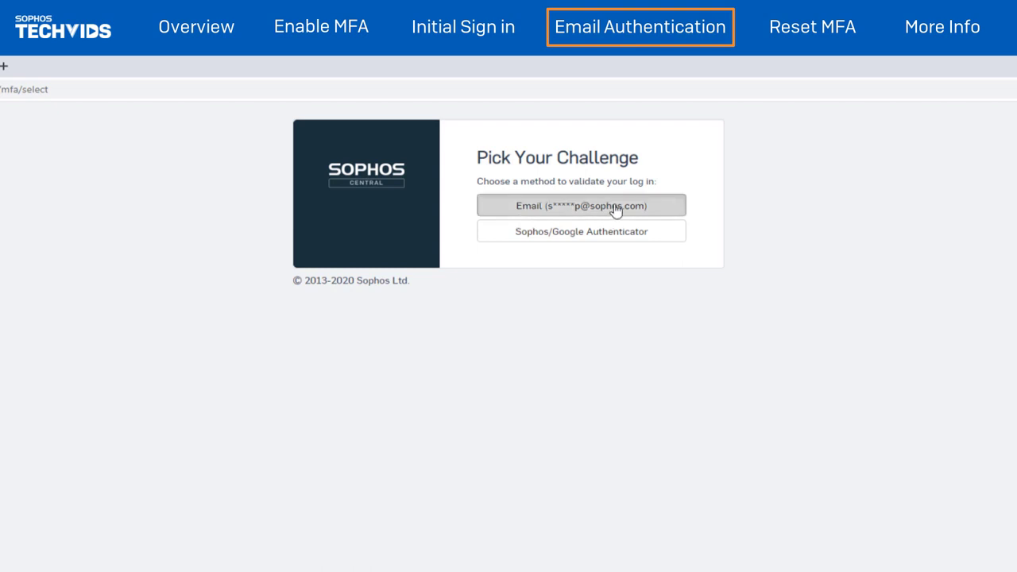
click(616, 209)
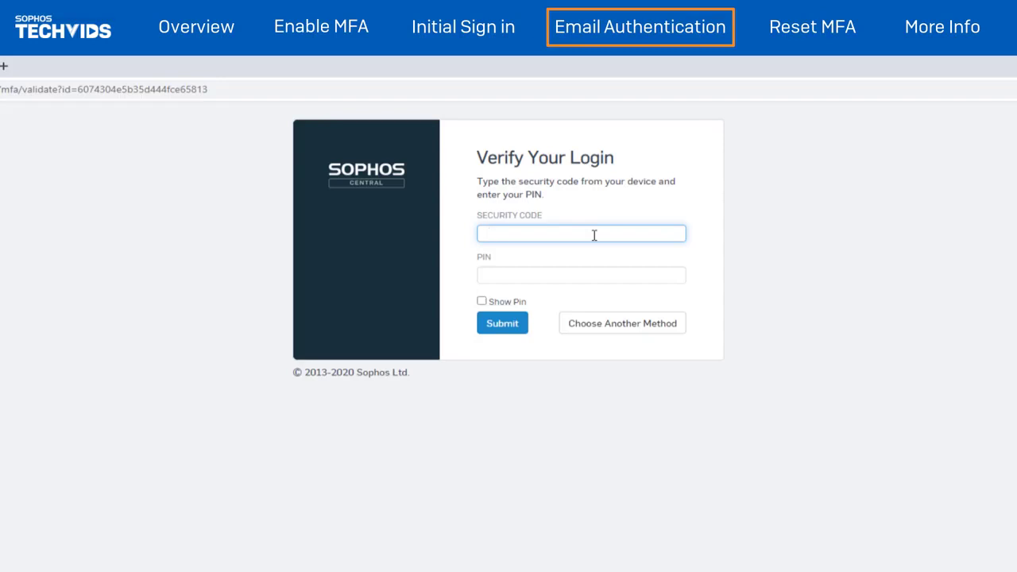
click(576, 275)
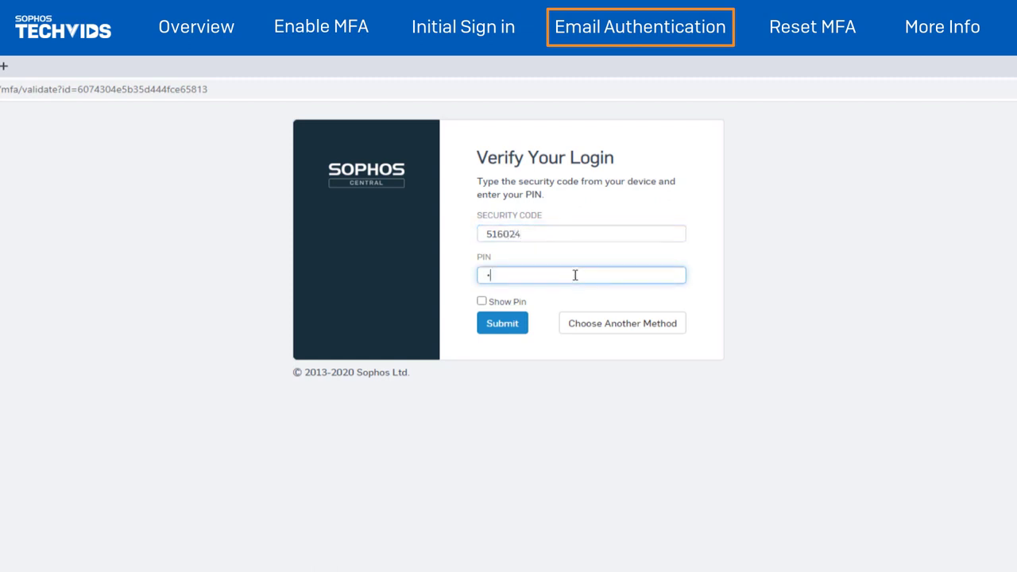
click(518, 322)
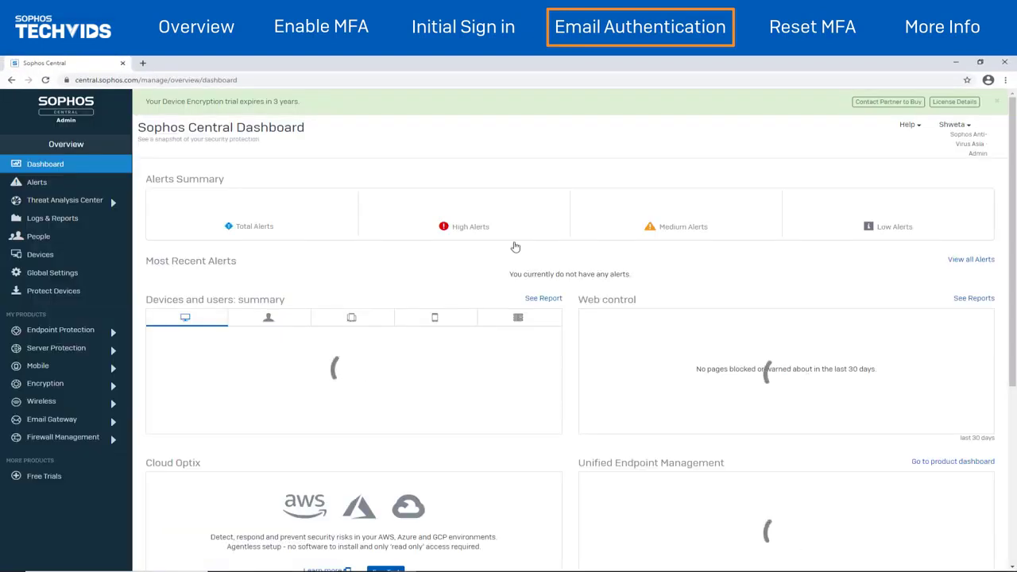
From People, open the admin user and confirm Reset of their Multi-Factor Authentication
click(38, 239)
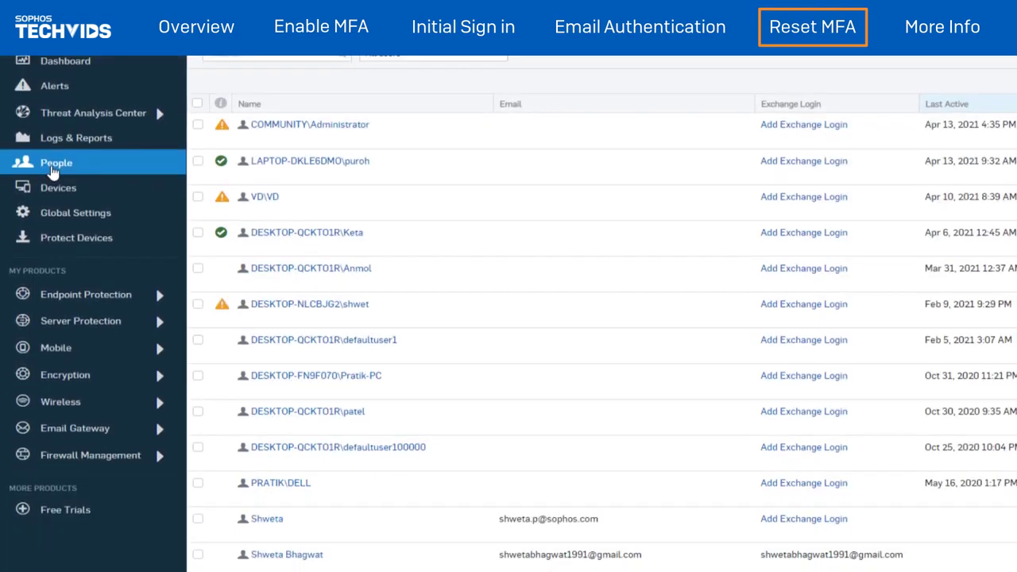
click(274, 469)
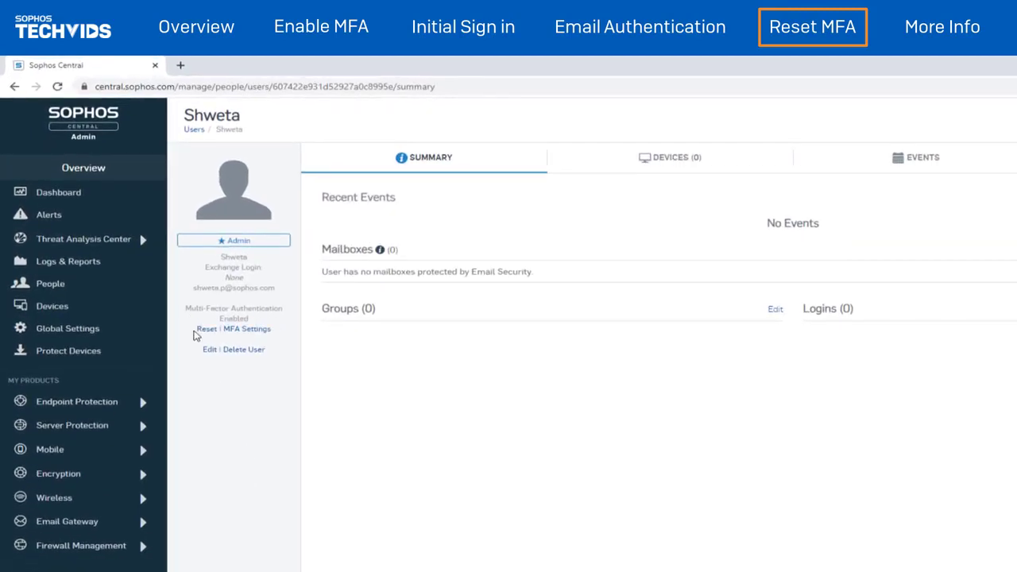
click(203, 332)
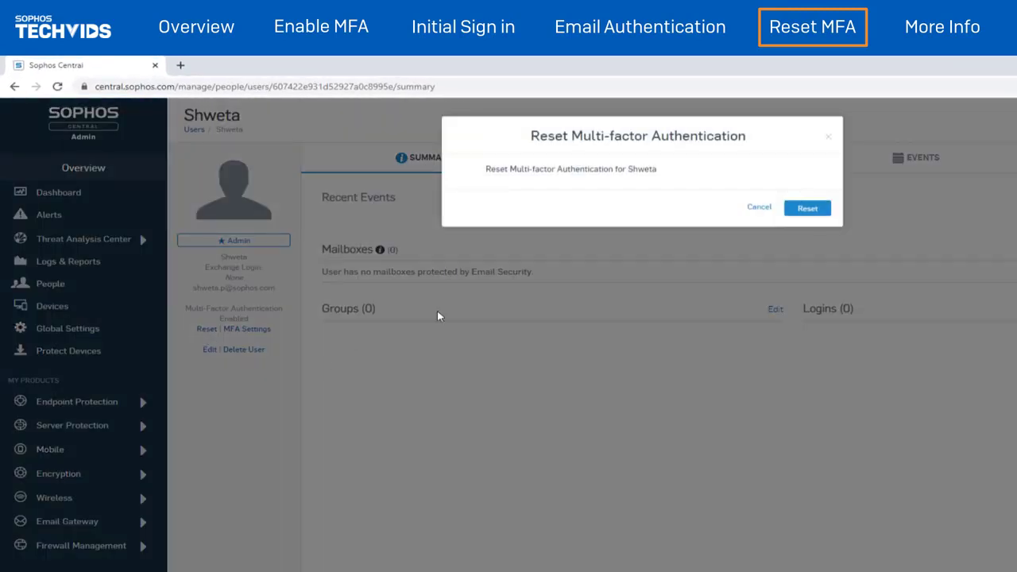
click(812, 210)
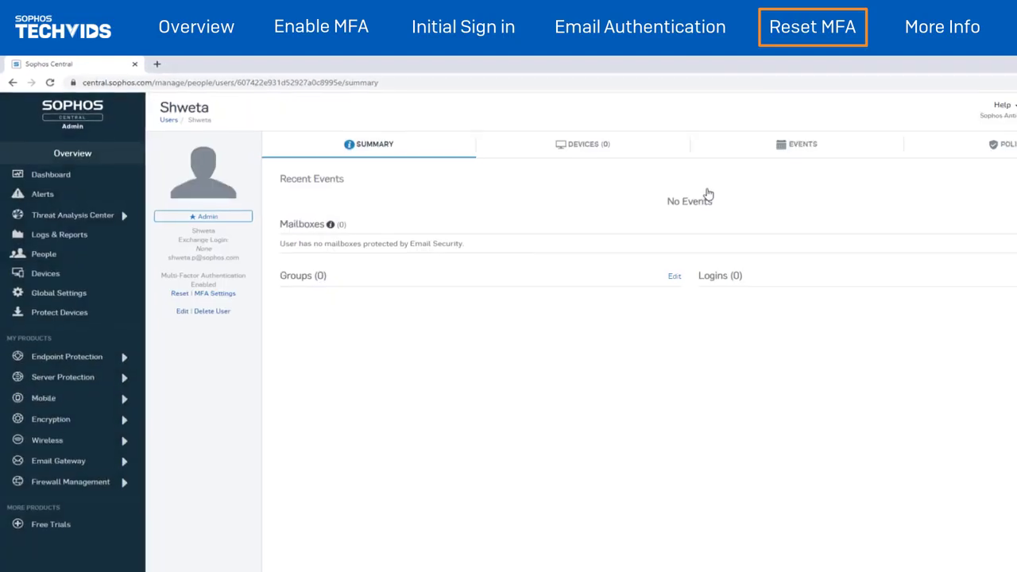